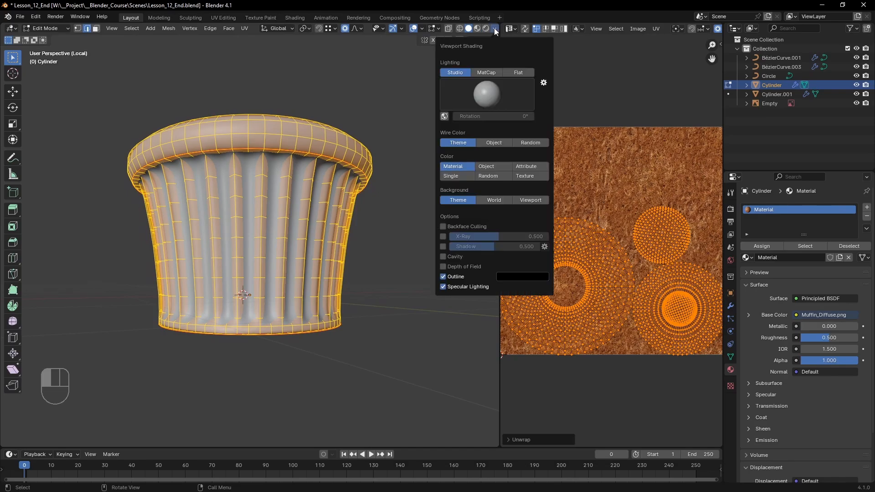
click(529, 168)
middle_drag(304, 193, 322, 241)
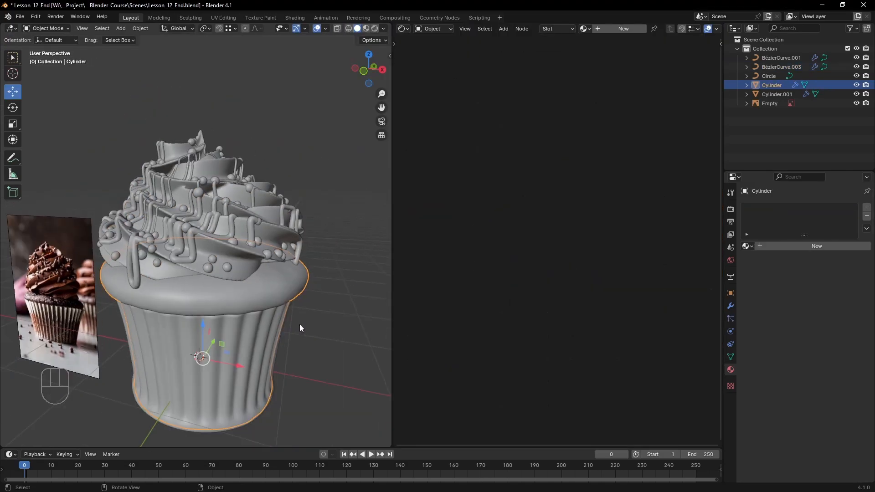
Isolate the muffin base object in local view
key(slash)
middle_drag(191, 297, 199, 314)
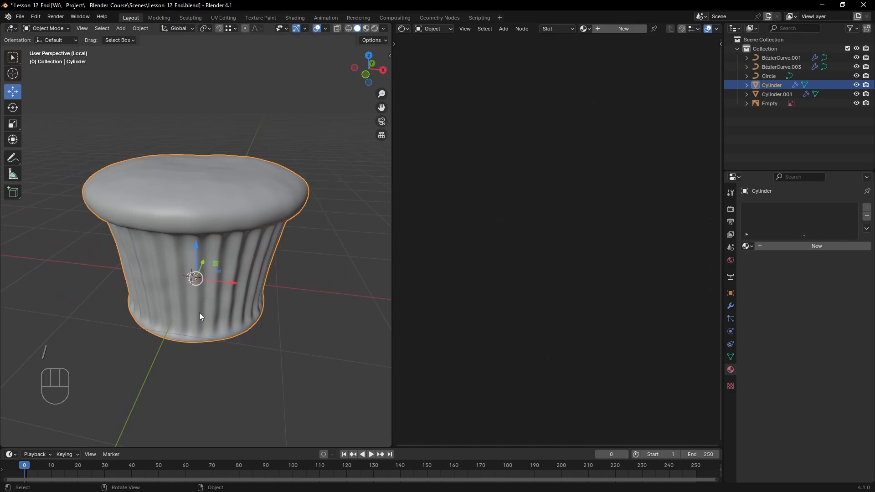
key(slash)
key(slash)
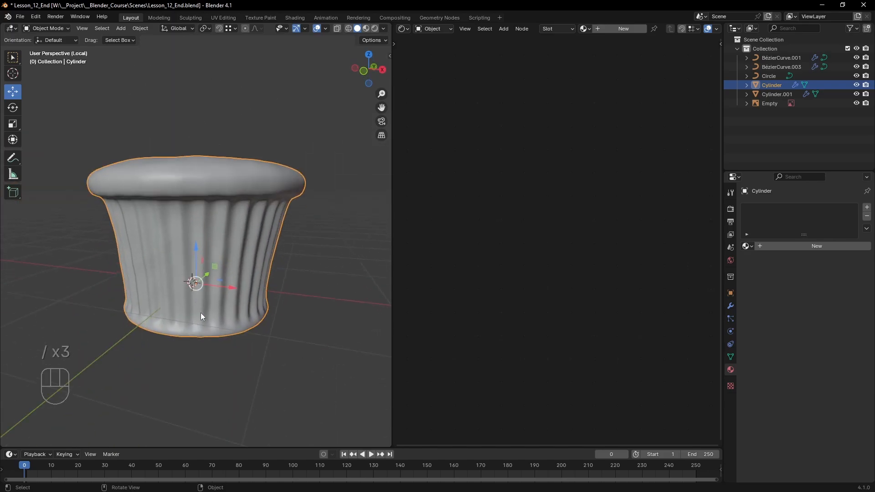
Create a new material for the muffin base and add an Image Texture node to it
click(809, 246)
key(shift+a)
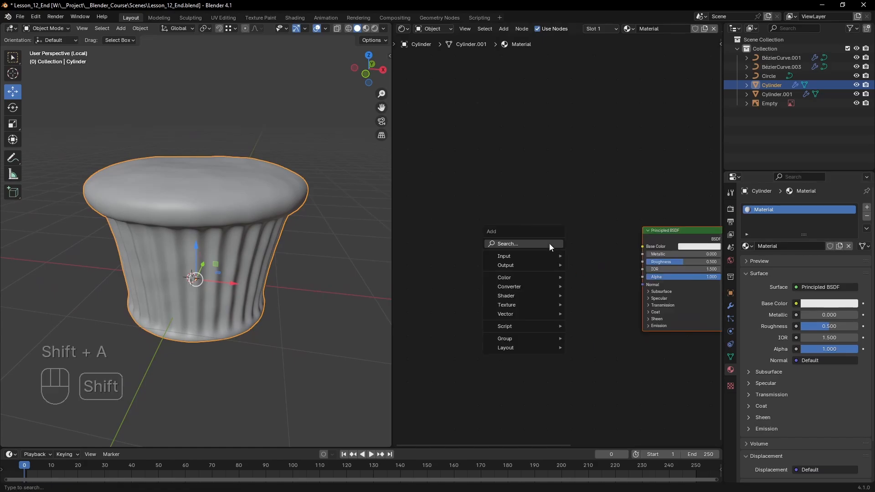
text(image)
key(Return)
click(603, 214)
Add Texture Coordinate and Mapping nodes and link the UV output through Mapping into the Image Texture's Vector input
key(shift+a)
text(uv coor)
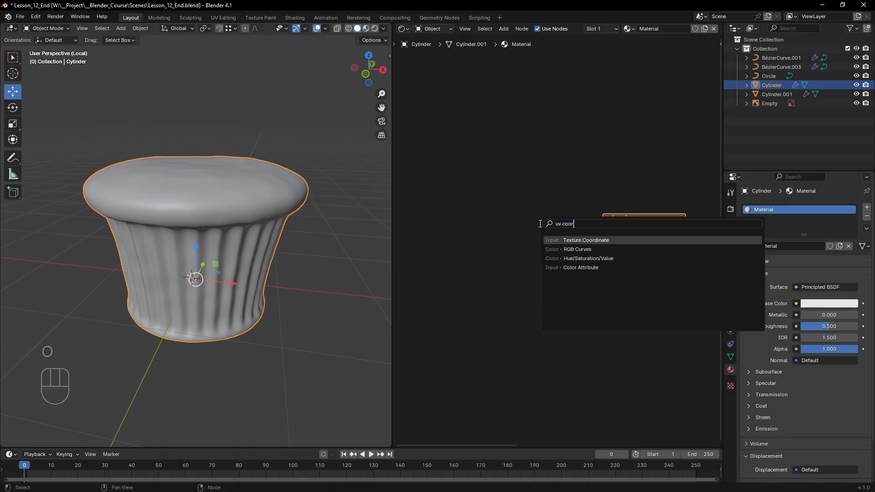
key(Return)
click(429, 223)
key(shift+a)
text(mapping)
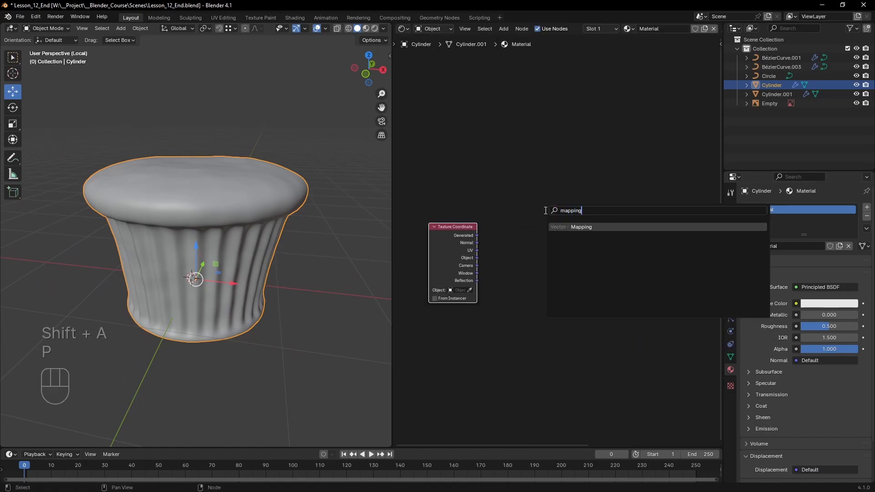
key(Return)
click(509, 214)
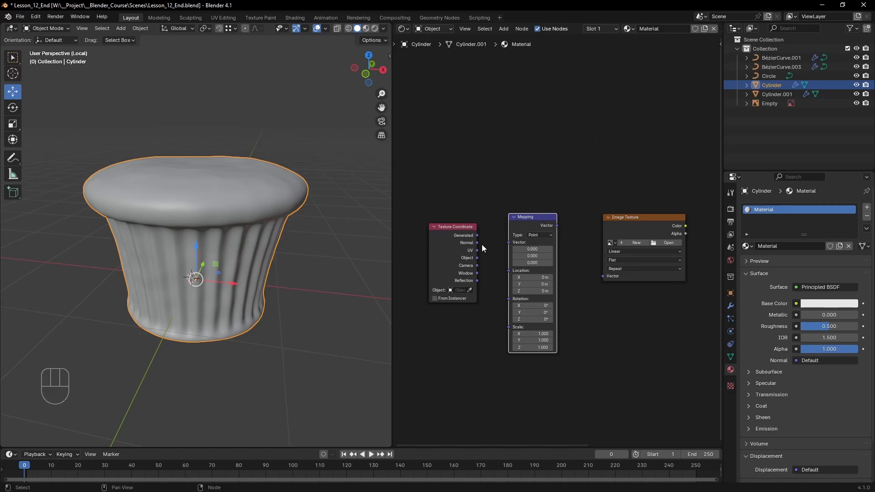
drag(477, 250, 509, 243)
drag(557, 225, 603, 276)
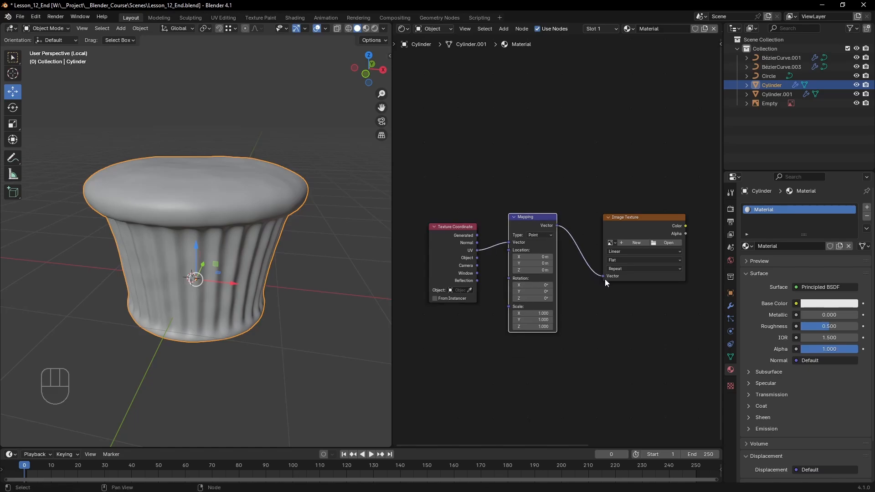
Load Muffin_Diffuse.png from the project's Assets folder into the Image Texture node and connect its Color to the Principled BSDF's Base Color
click(666, 243)
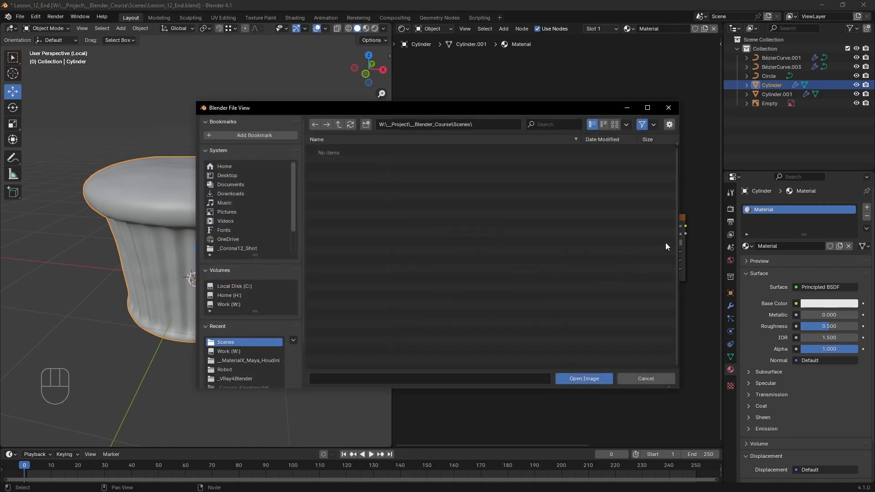
key(BackSpace)
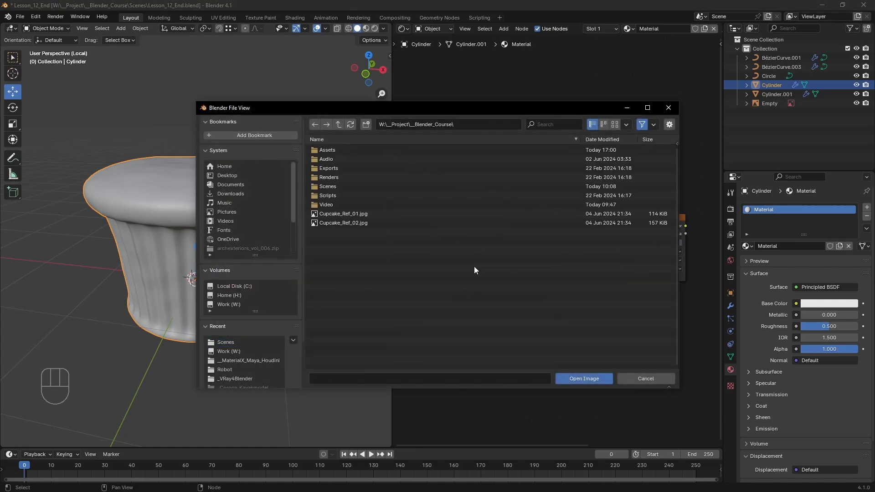
click(368, 151)
double_click(368, 151)
middle_drag(671, 188, 516, 187)
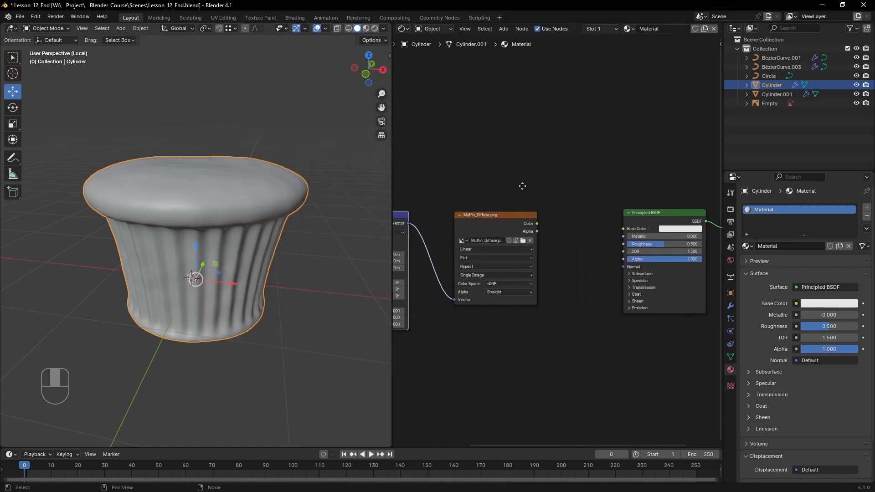
drag(535, 223, 626, 229)
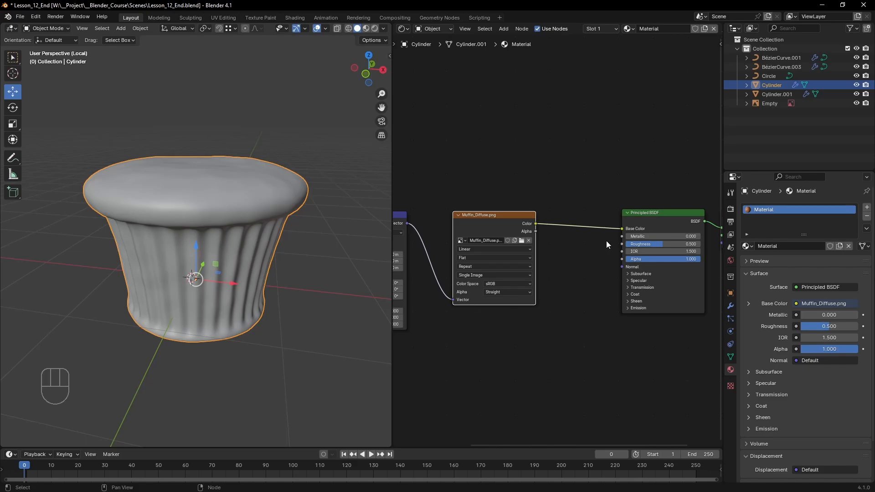
In Edit Mode, mark the edge loops under the muffin's top rim and around its bottom edge as seams
middle_drag(213, 243, 189, 340)
key(Tab)
key(2)
click(138, 167)
alt+shift+click(138, 167)
alt+shift+click(188, 340)
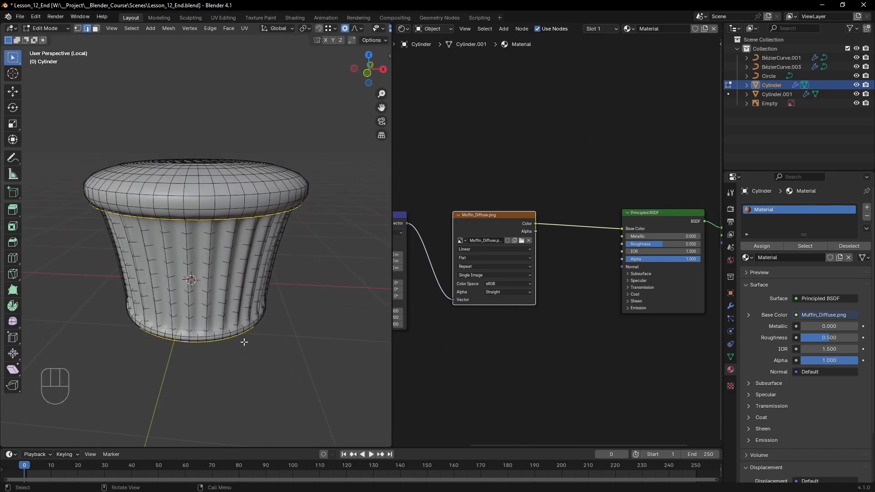
middle_drag(244, 344, 200, 338)
alt+shift+click(222, 342)
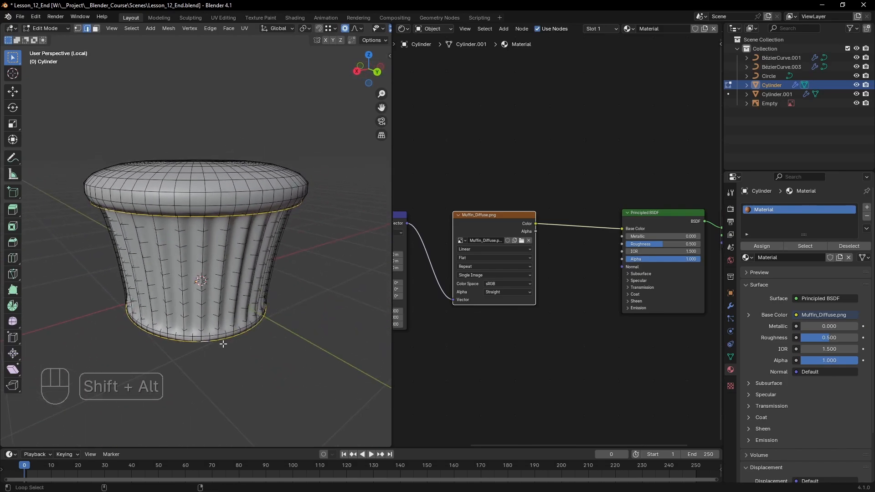
middle_drag(273, 339, 195, 319)
alt+shift+click(196, 344)
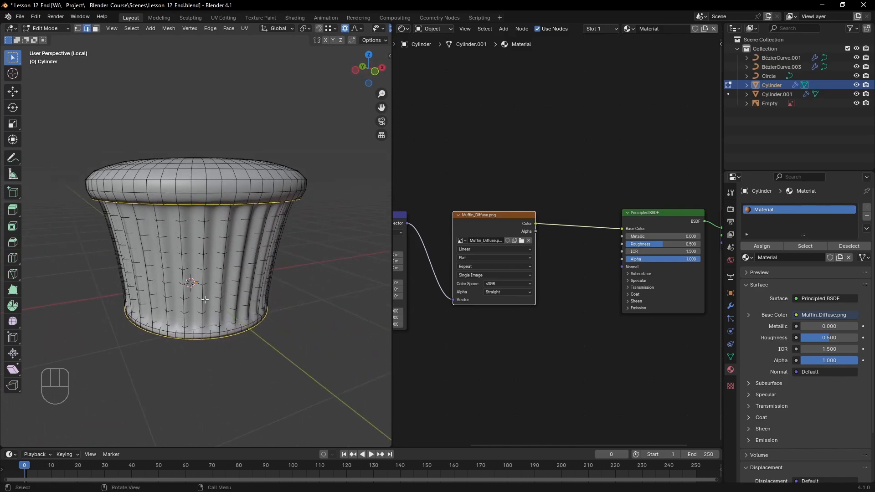
middle_drag(204, 299, 227, 222)
key(ctrl+e)
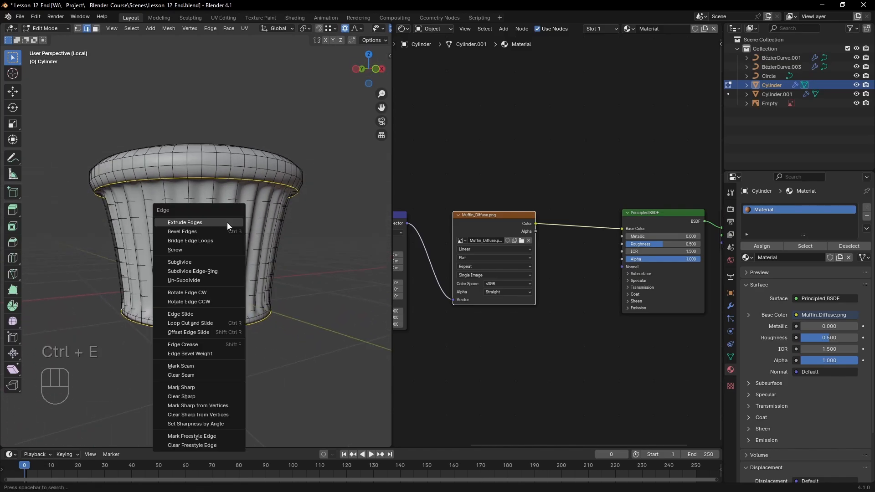
click(181, 366)
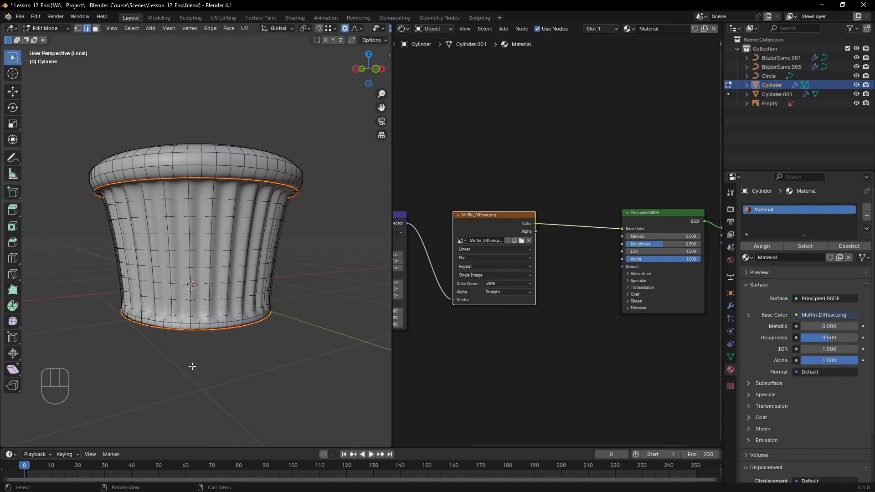
Replace the node editor with the UV Editor and unwrap the entire muffin mesh using the marked seams
click(402, 28)
click(420, 74)
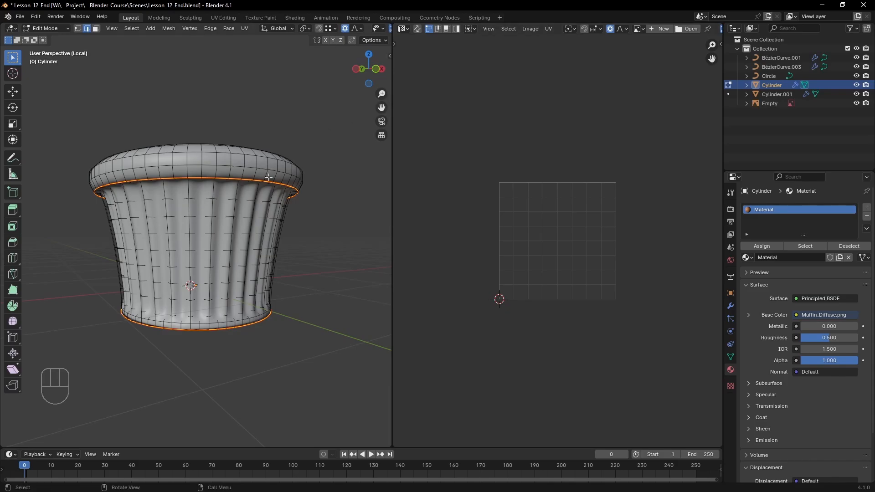
key(a)
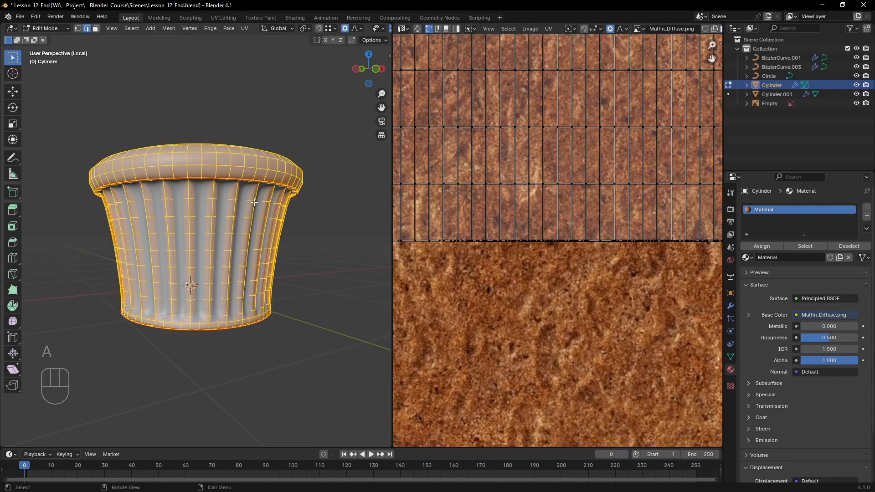
scroll(499, 221, down, 6)
key(a)
key(u)
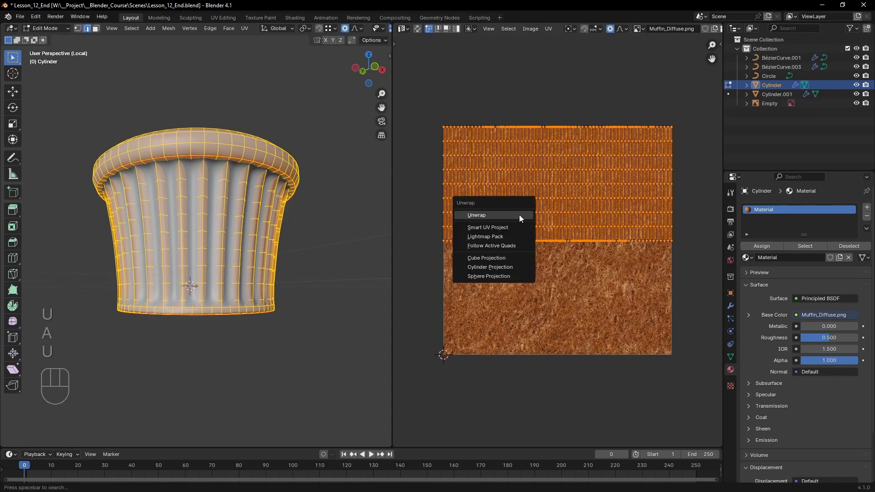
click(520, 218)
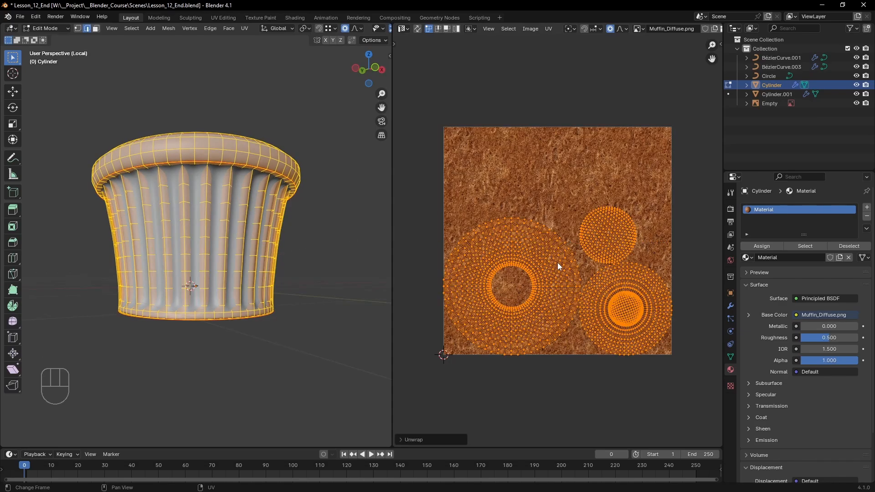
Widen the 3D viewport and set its solid shading colour to Texture
drag(393, 89, 500, 83)
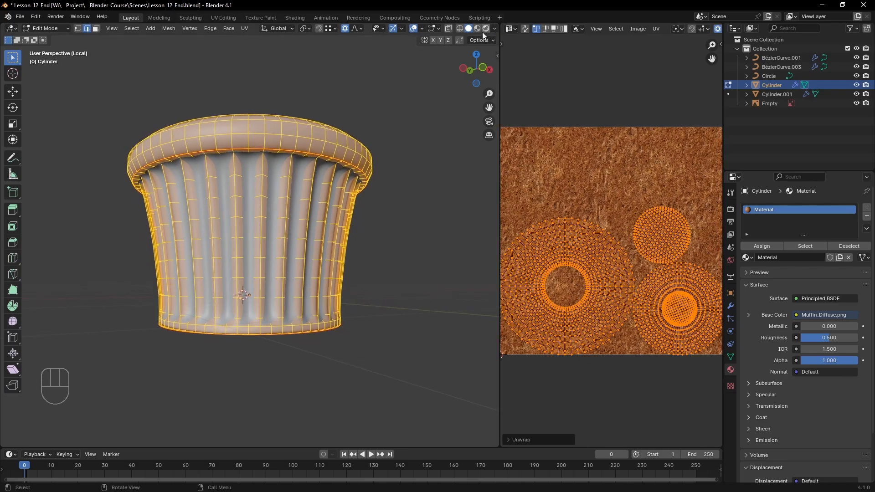
click(494, 29)
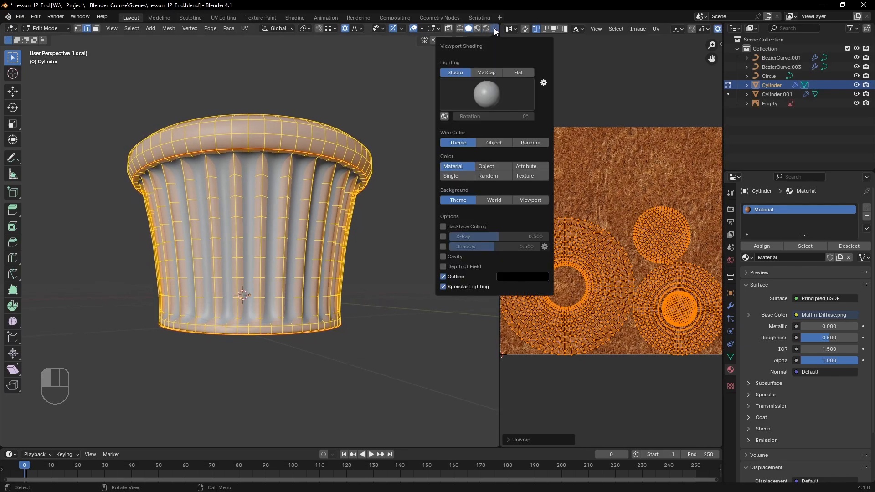
click(526, 175)
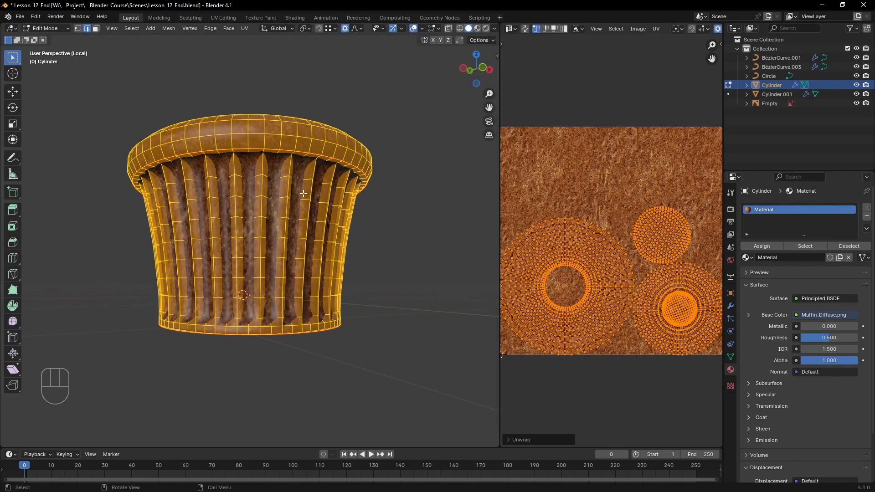
Mark a vertical line of edges as a seam down the muffin's ribbed side, from the rim seam to the bottom seam
middle_drag(303, 194, 364, 283)
scroll(372, 301, up, 4)
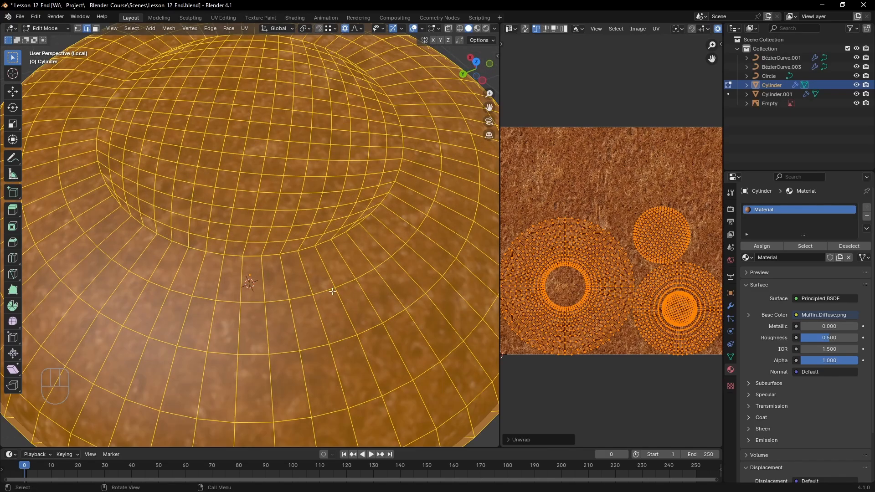
scroll(355, 307, down, 1)
middle_drag(337, 352, 300, 289)
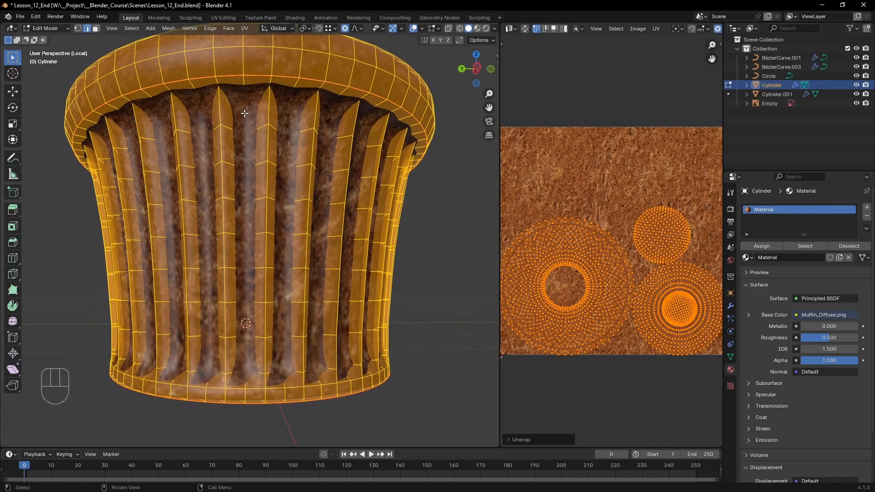
key(alt+a)
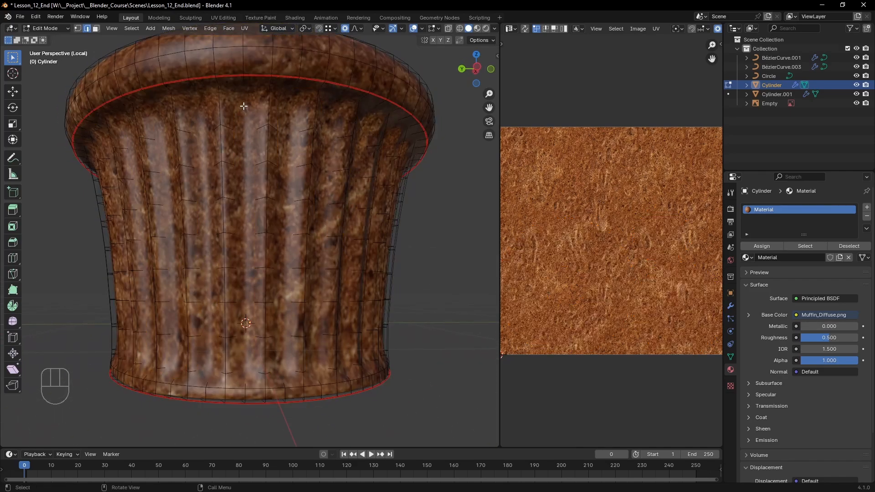
shift+click(267, 95)
shift+click(265, 157)
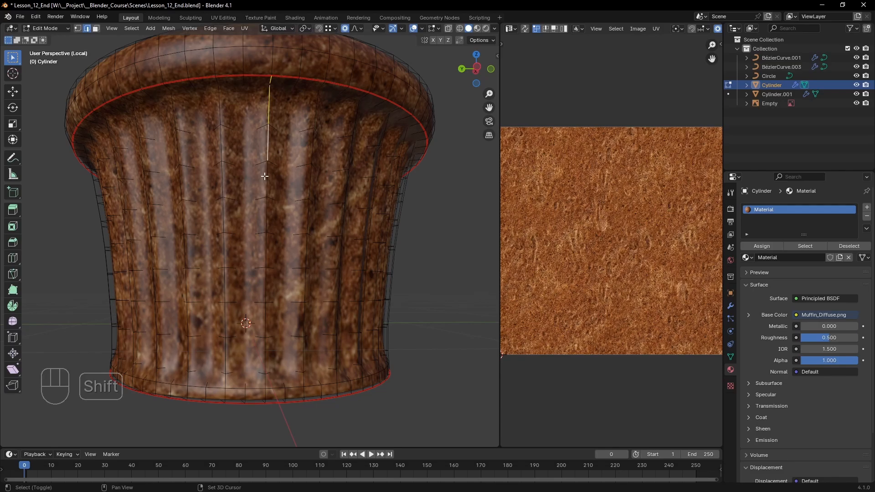
shift+click(267, 180)
shift+click(266, 210)
shift+click(267, 256)
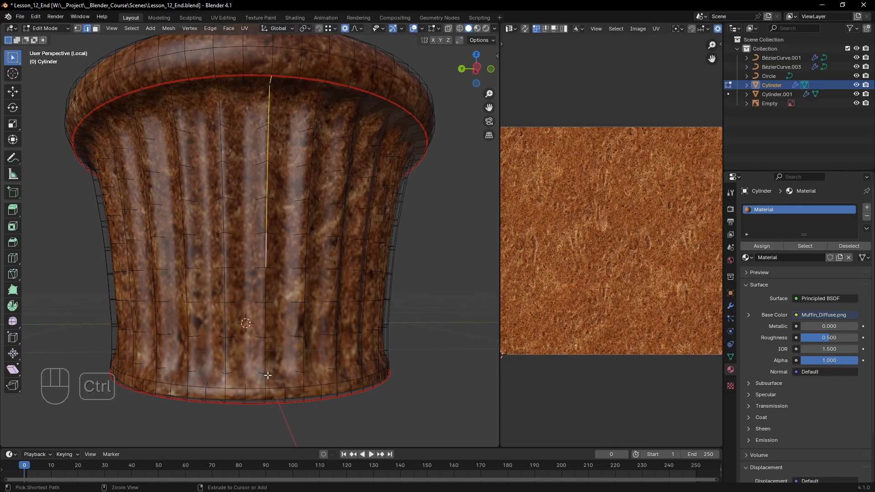
ctrl+click(262, 397)
key(ctrl+e)
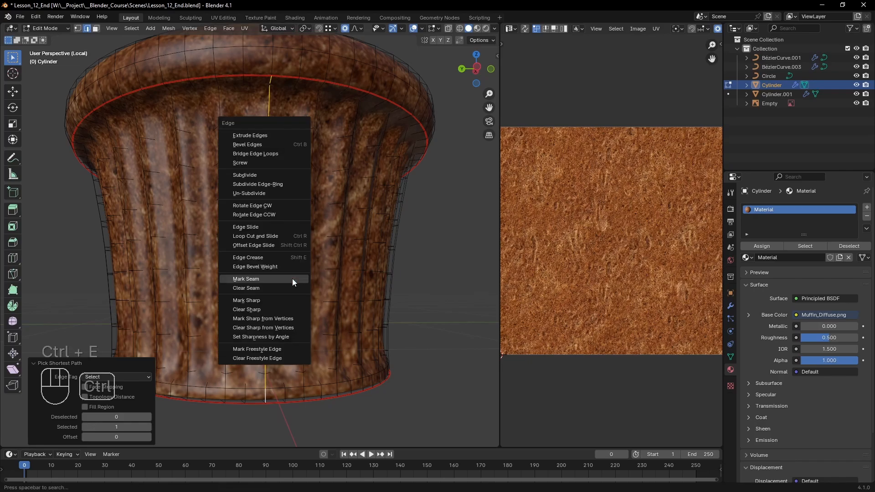
click(292, 278)
Unwrap the whole mesh again with the added vertical seam and return to Object Mode
scroll(302, 231, down, 3)
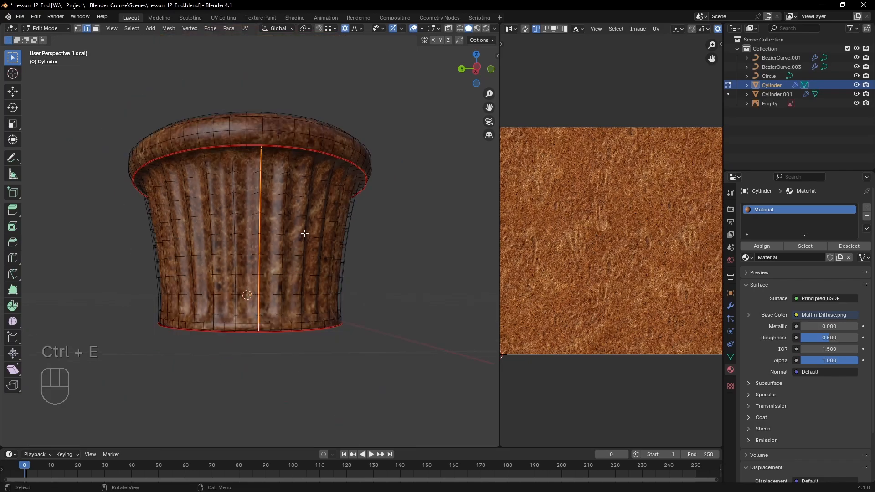
middle_drag(302, 230, 302, 245)
key(a)
key(u)
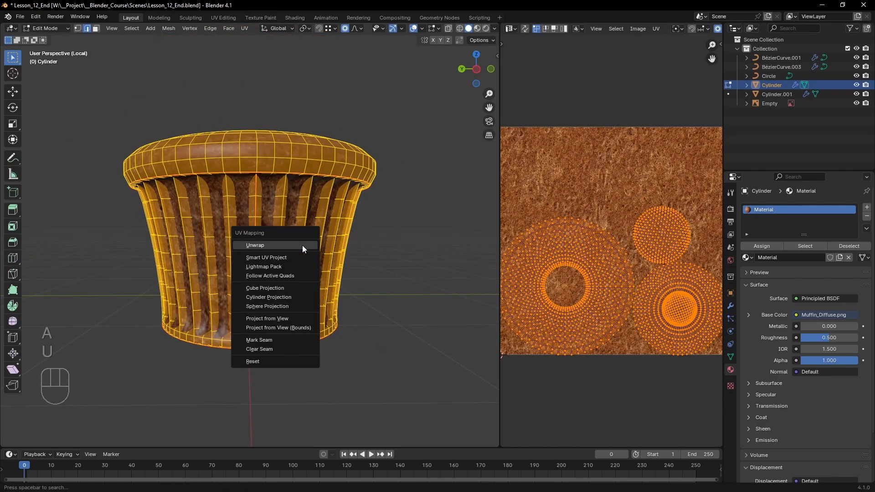
click(303, 247)
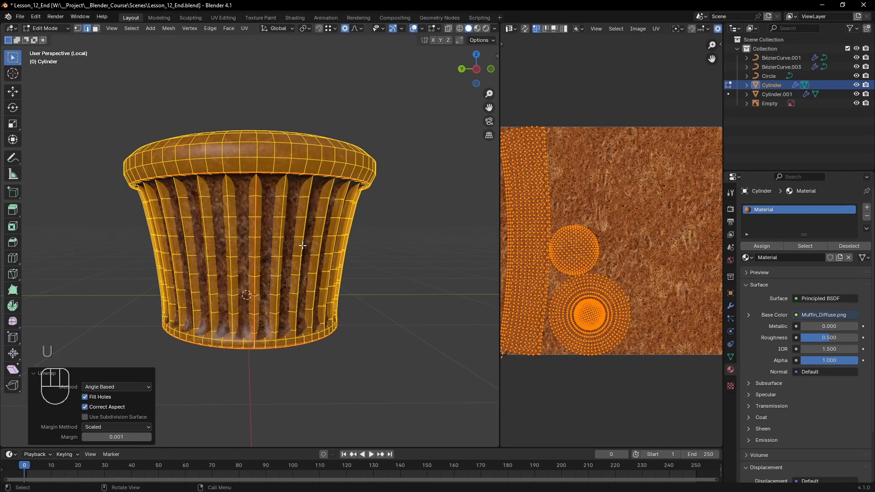
key(Tab)
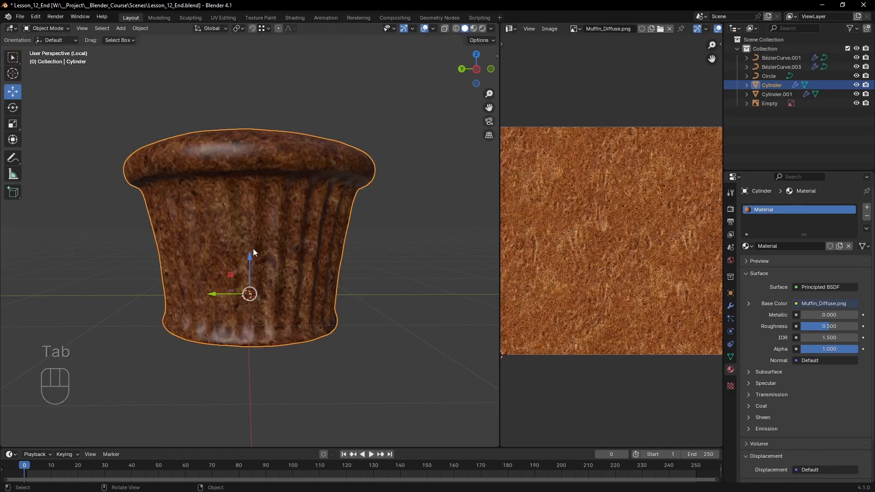
middle_drag(253, 250, 298, 277)
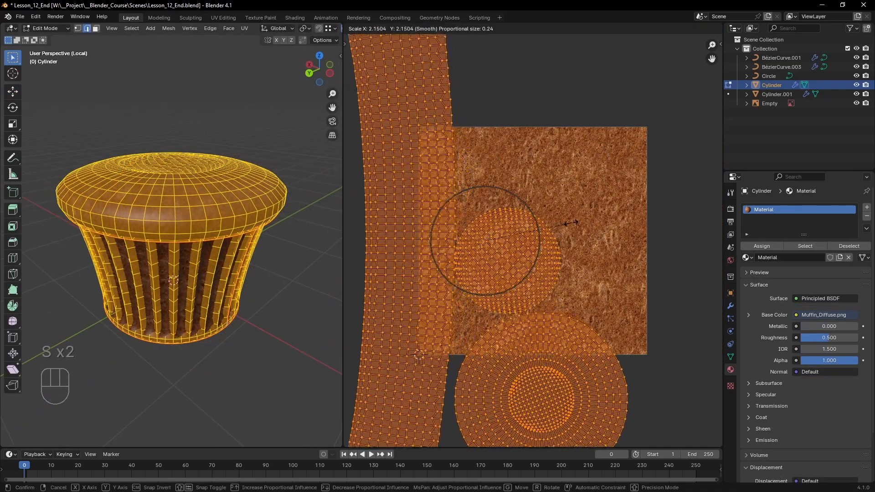
Scale the muffin's UV islands up to roughly twice their size, reposition them, and replace the UV Editor with the Shader Editor
click(580, 227)
key(g)
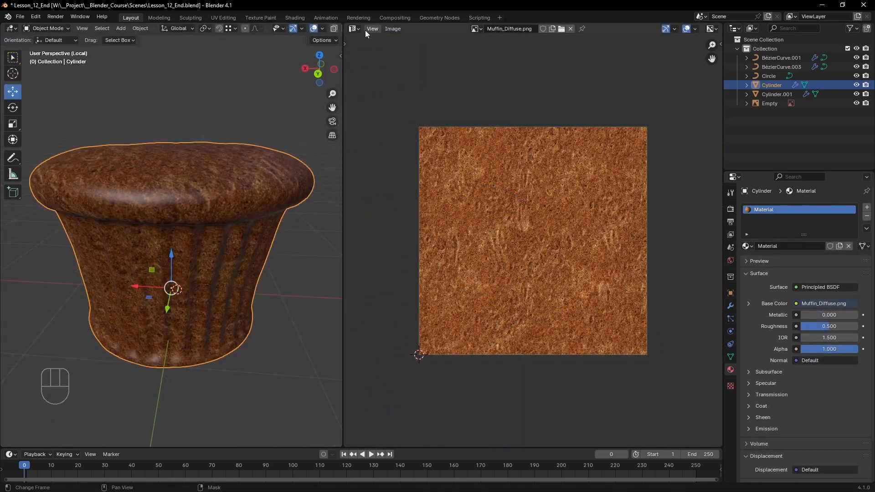
click(360, 28)
click(378, 115)
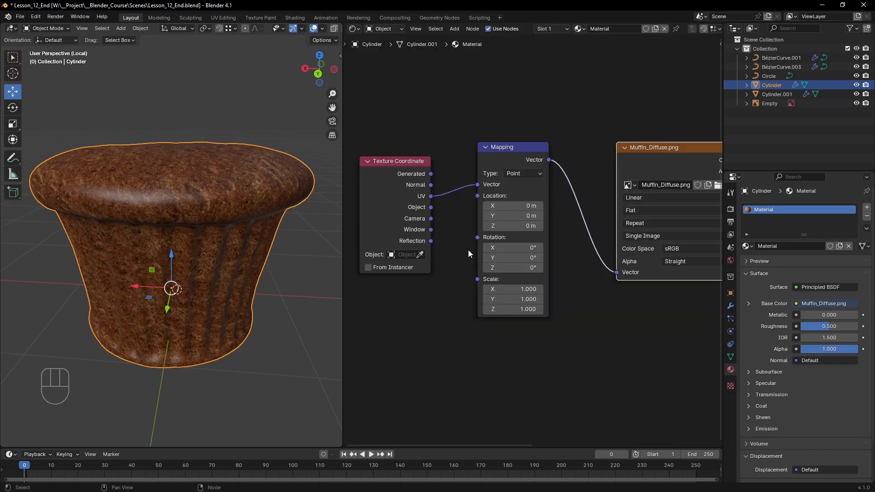
mouse_move(513, 289)
mouse_down()
mouse_move(514, 309)
mouse_move(533, 309)
mouse_move(503, 290)
mouse_up()
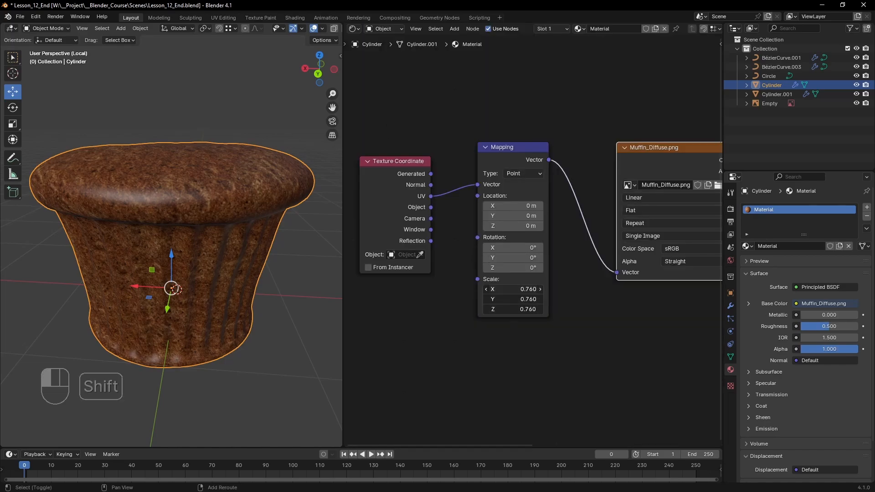
right_click(513, 289)
click(576, 291)
Duplicate the Texture Coordinate, Mapping and image texture nodes below the originals and load Muffin_Displacement.png into the copied image node
key(Home)
drag(578, 332, 399, 148)
key(shift+d)
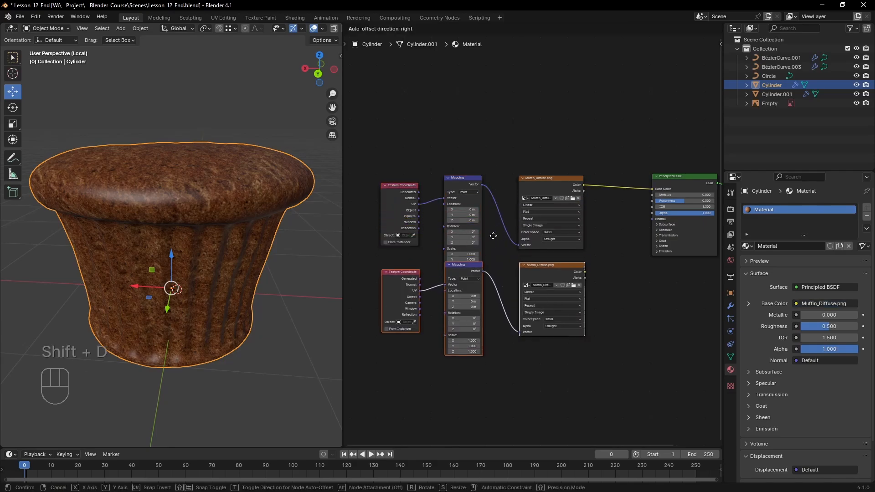
click(495, 254)
click(570, 299)
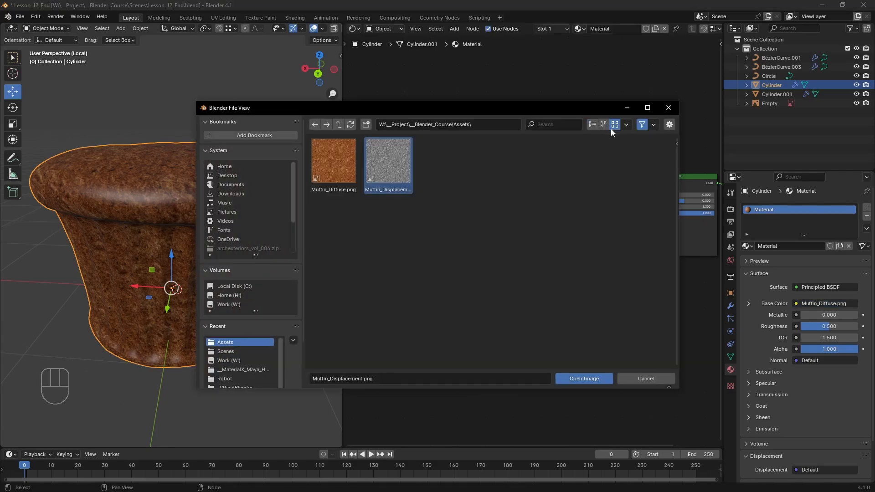
double_click(395, 160)
Add a Bump node, feeding the displacement image's Color into its Height and its Normal output into the Principled BSDF's Normal
middle_drag(620, 261, 524, 244)
scroll(531, 239, up, 2)
key(shift+a)
click(532, 235)
text(bump)
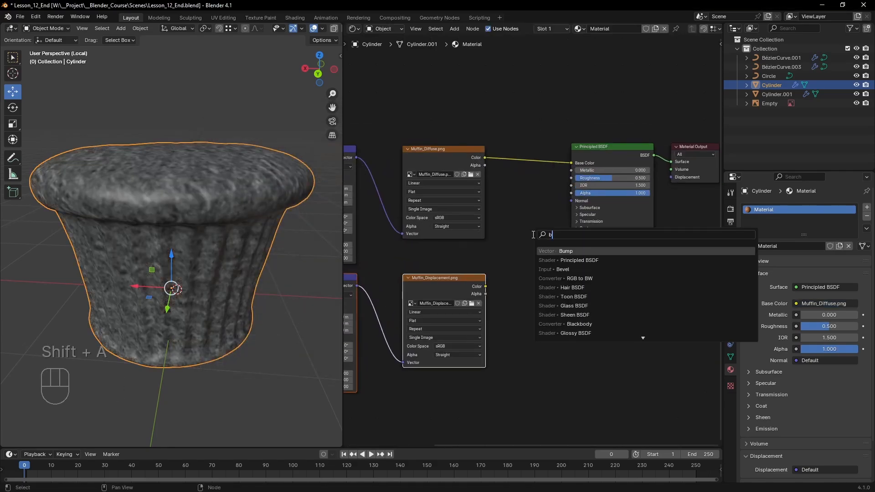
key(Return)
click(507, 229)
drag(486, 287, 504, 271)
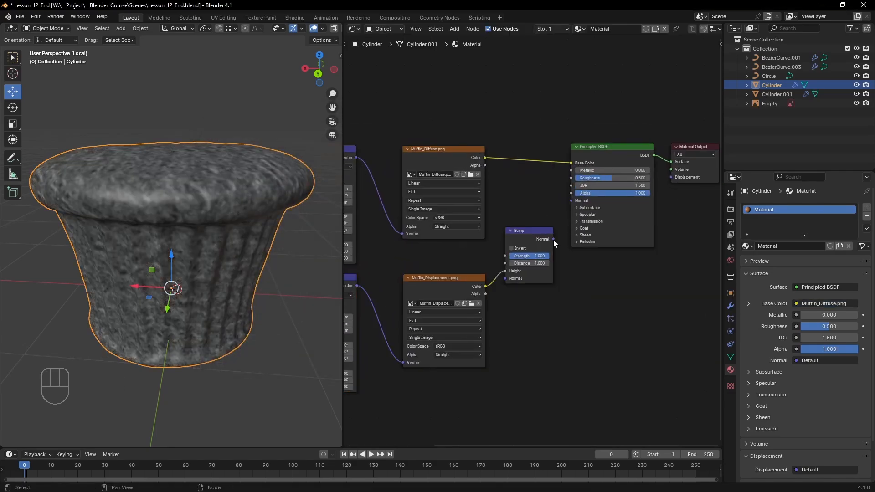
drag(554, 240, 570, 201)
Switch the 3D viewport to Rendered shading and set the Bump node's Distance to 0.070
key(z)
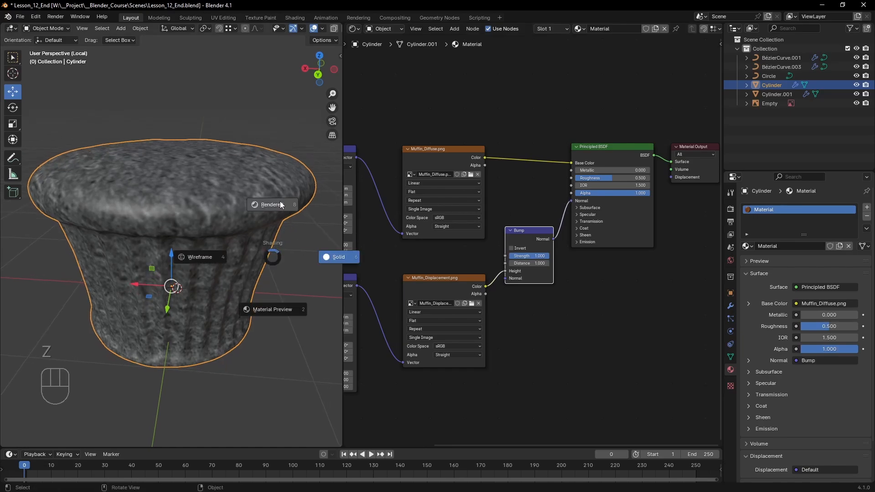
click(280, 203)
middle_drag(196, 272, 232, 269)
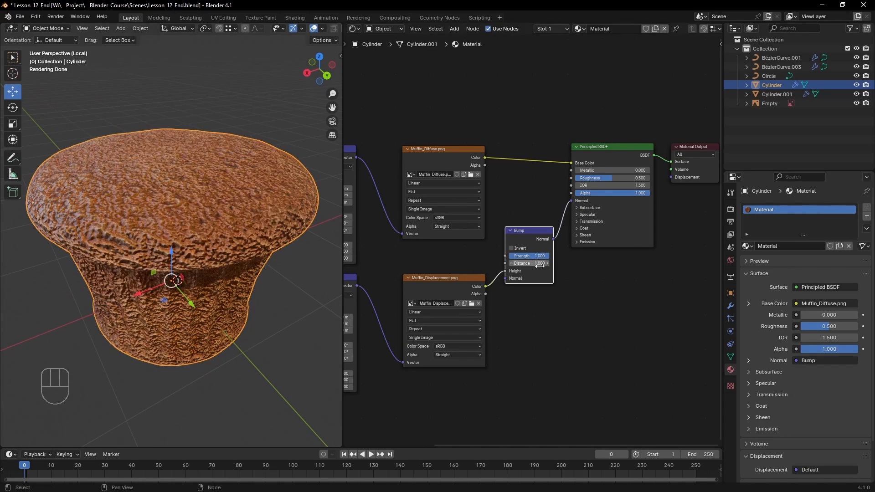
scroll(535, 246, up, 7)
mouse_move(543, 279)
shift+mouse_down()
mouse_move(497, 279)
mouse_move(530, 280)
shift+mouse_up()
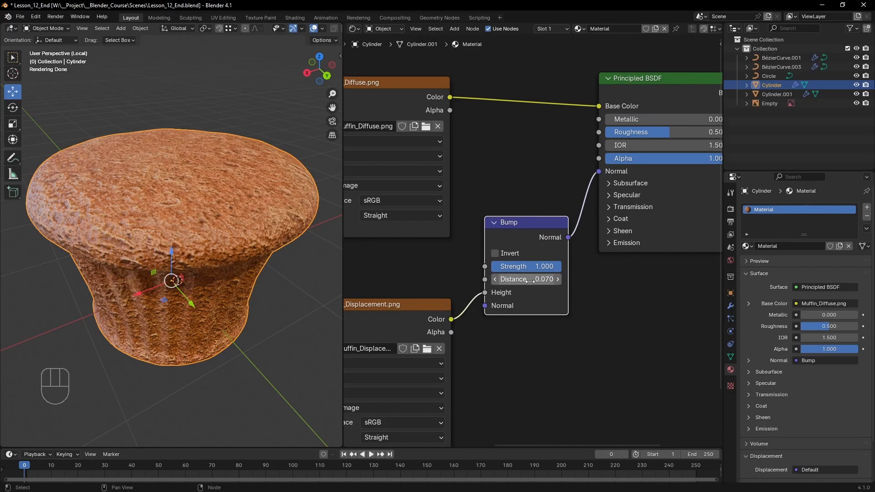
middle_drag(214, 292, 191, 285)
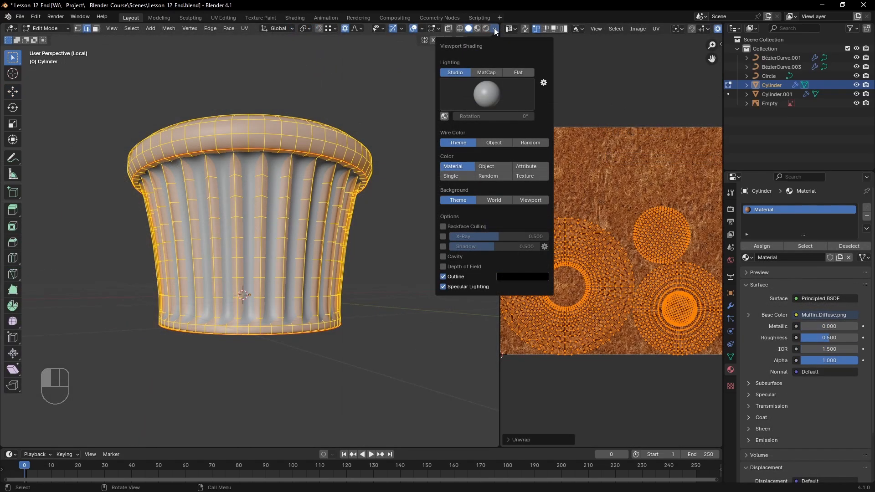
Set the solid shading colour to Texture, then enlarge the unwrapped UV islands and start moving them over the muffin image
click(524, 176)
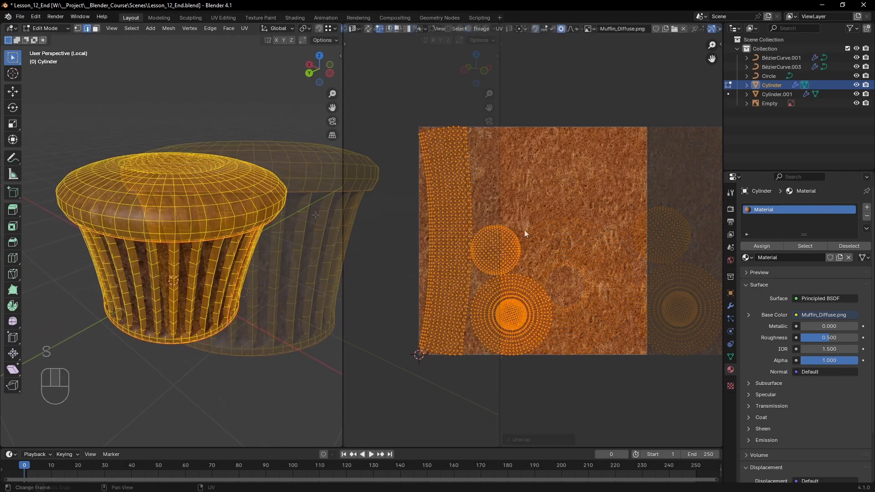
click(580, 222)
key(g)
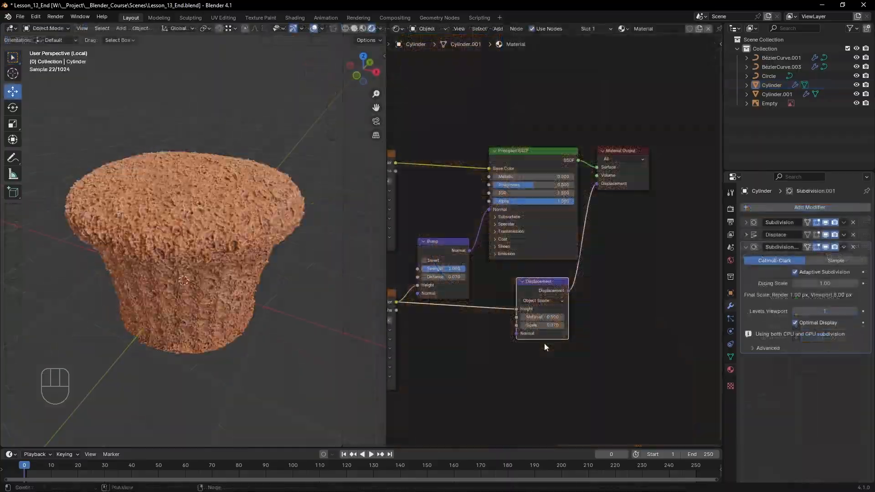
scroll(270, 267, up, 6)
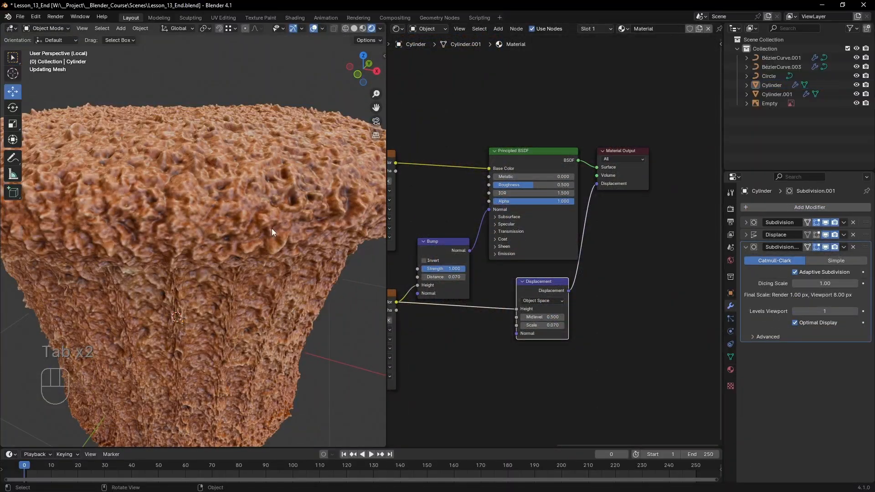
scroll(272, 228, down, 2)
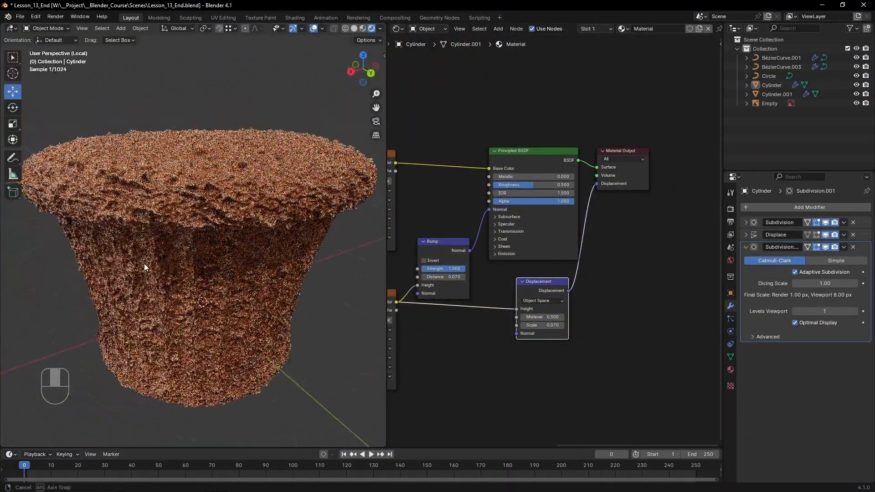
middle_drag(146, 264, 123, 292)
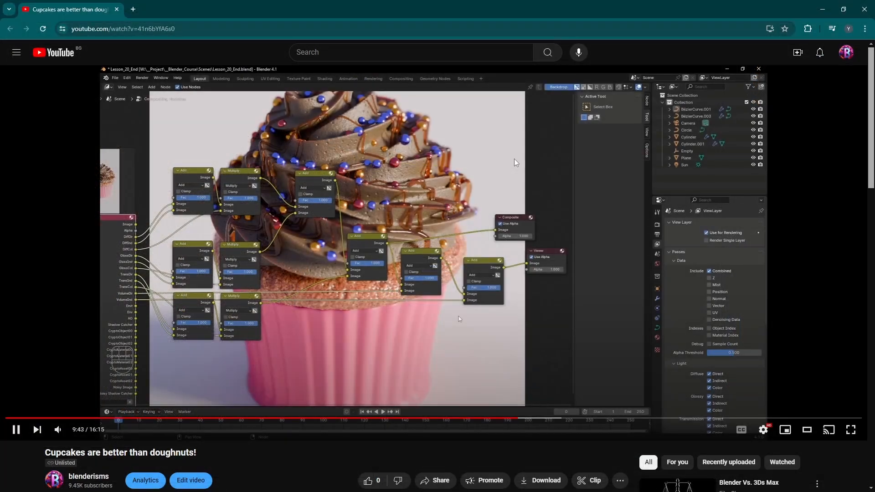
In the web browser, expand the cupcake video's description on YouTube and open its Project Files link
scroll(459, 318, down, 6)
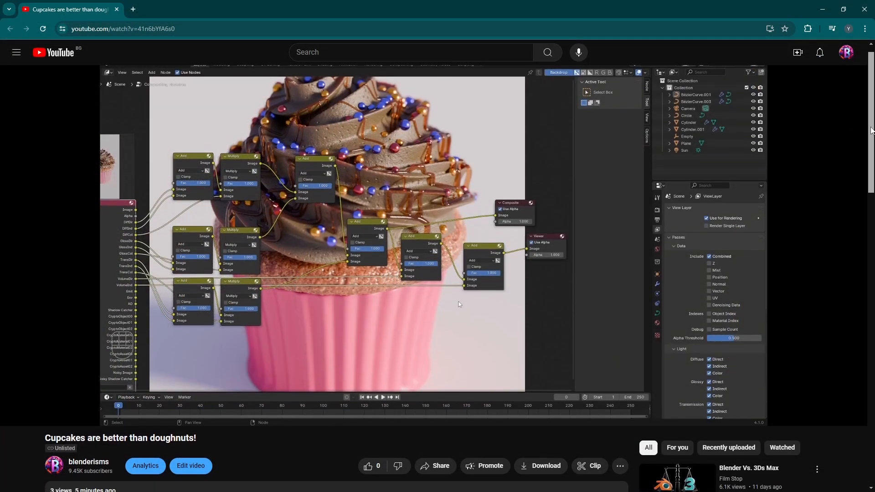
click(344, 275)
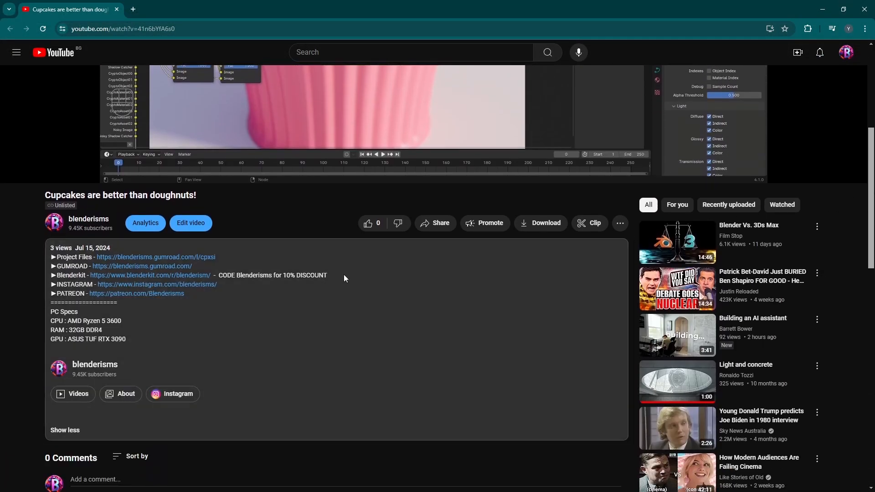
click(206, 257)
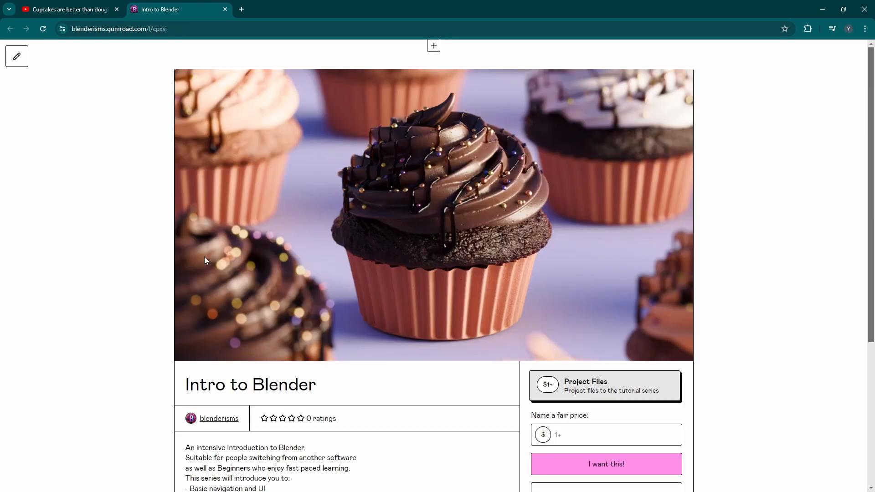
Name 9999 dollars as the price for the Project Files, proceed to the checkout, and close the shop page without paying
click(675, 428)
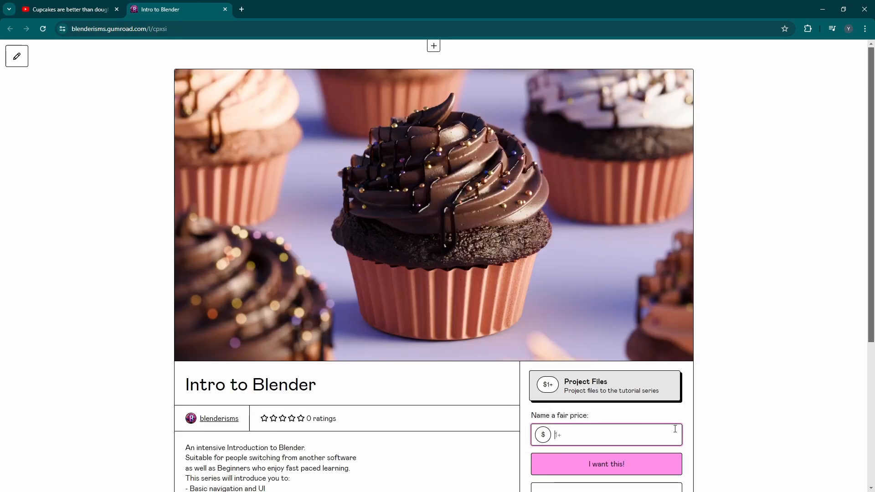
text(9999)
click(615, 467)
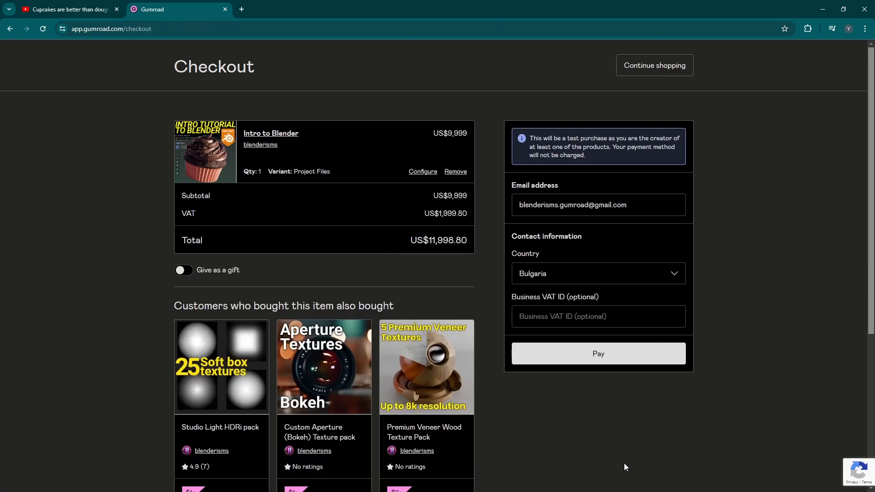
click(225, 10)
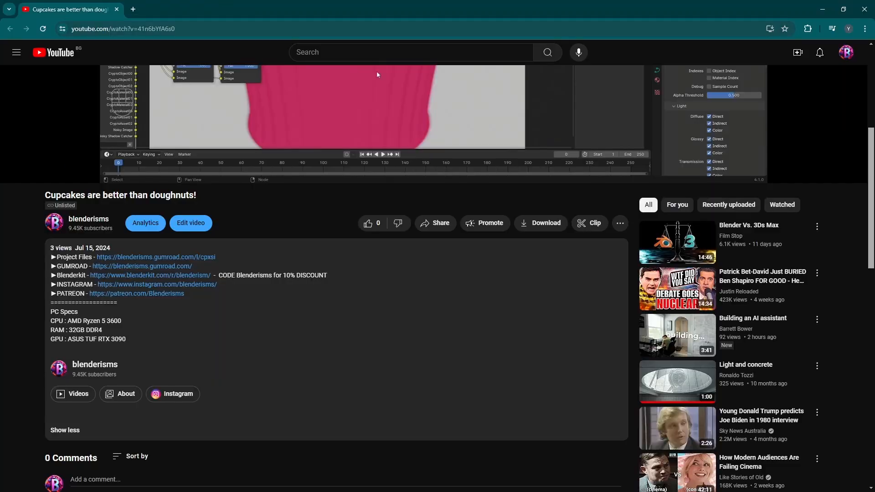